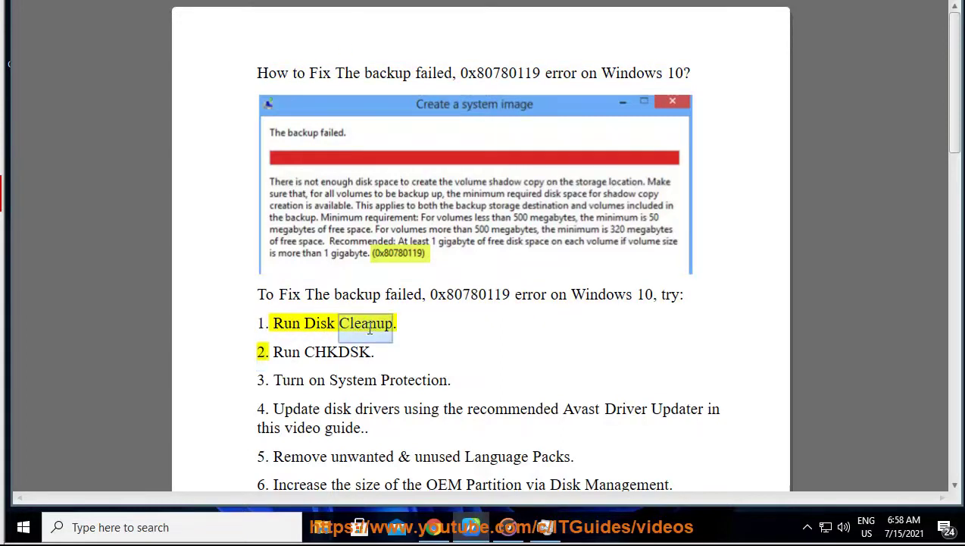
Open File Explorer over the WordPad guide showing the Run Disk Cleanup fix.
click(358, 525)
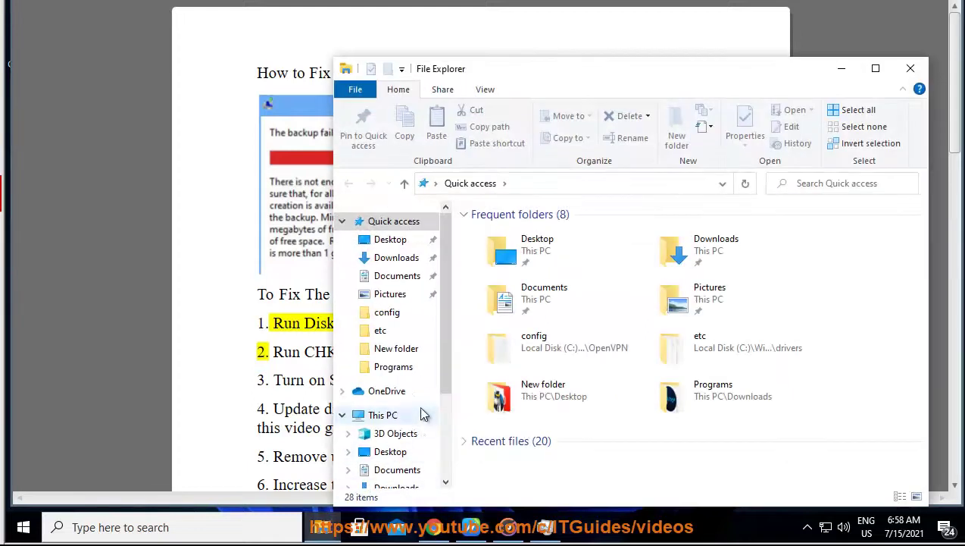
Run Disk Cleanup with system files on Local Disk (C:) from its Properties, then close This PC.
click(393, 422)
right_click(519, 429)
click(565, 425)
click(745, 382)
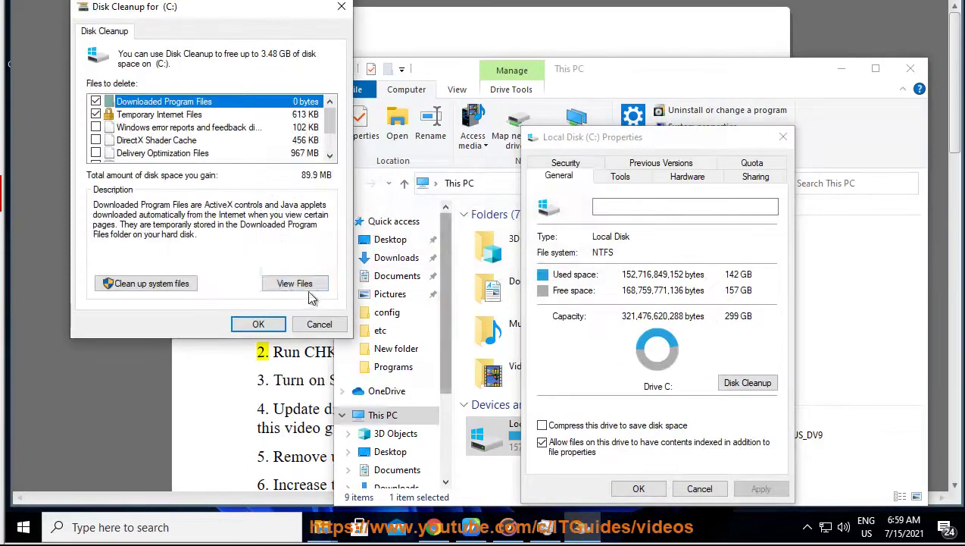
click(193, 282)
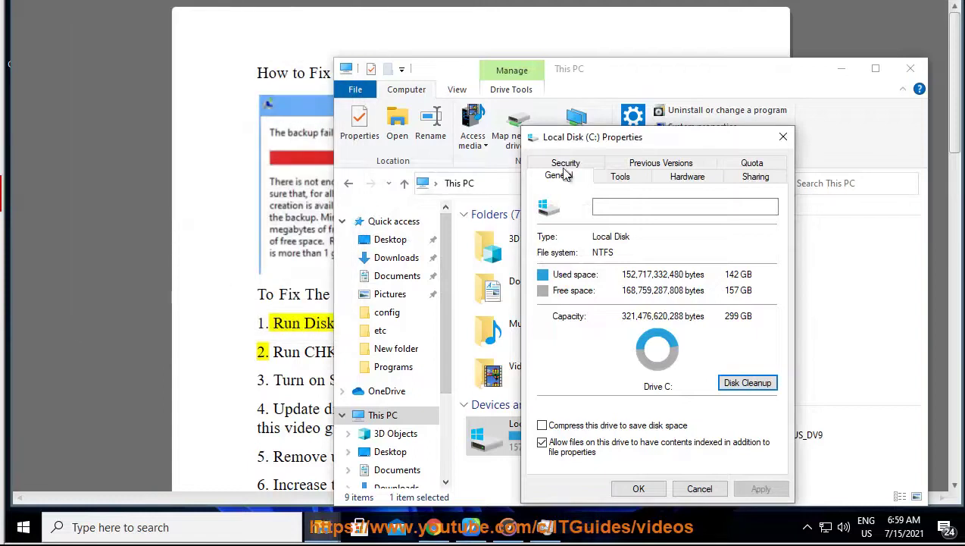
click(910, 69)
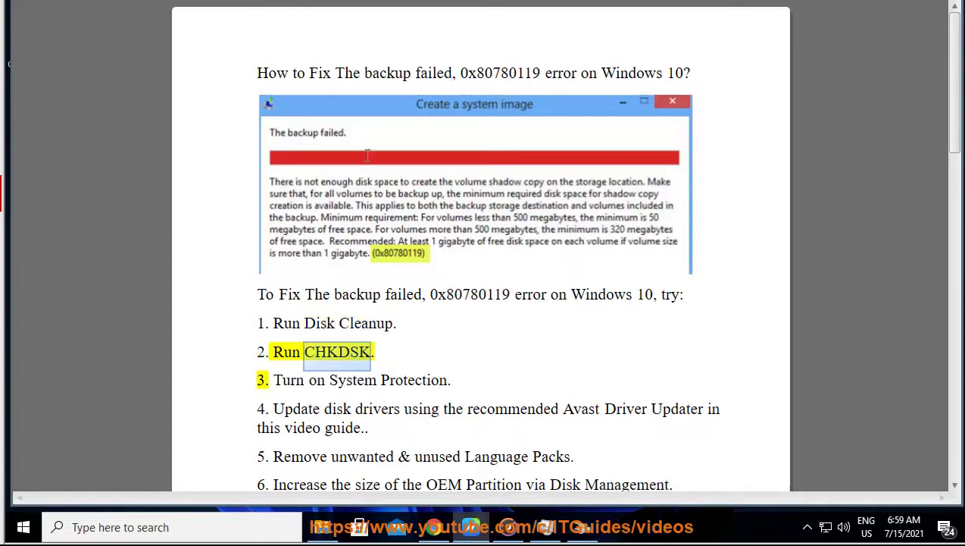
Copy CHKDSK from the guide and search Google for 'chkdsk commands'.
double_click(339, 353)
right_click(338, 353)
click(385, 301)
click(434, 526)
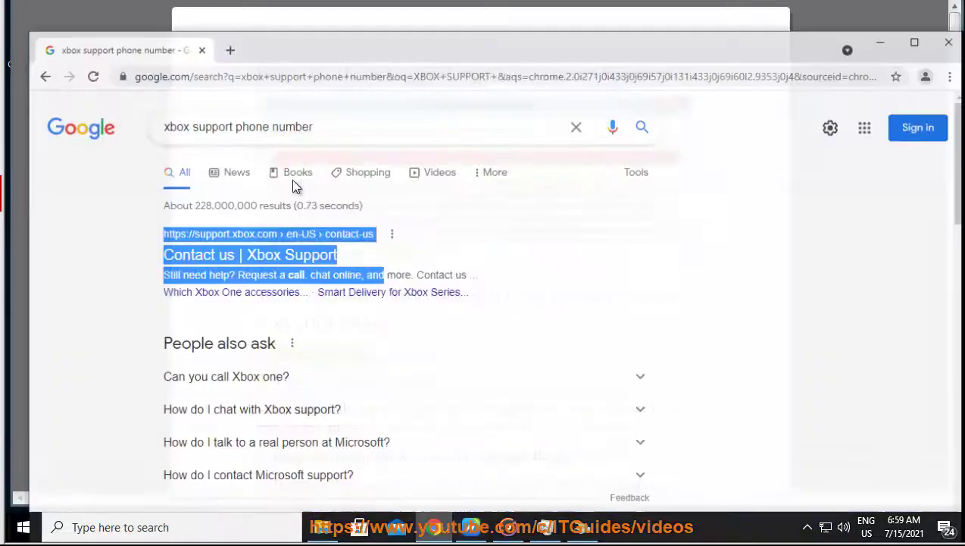
triple_click(163, 119)
key(ctrl+v)
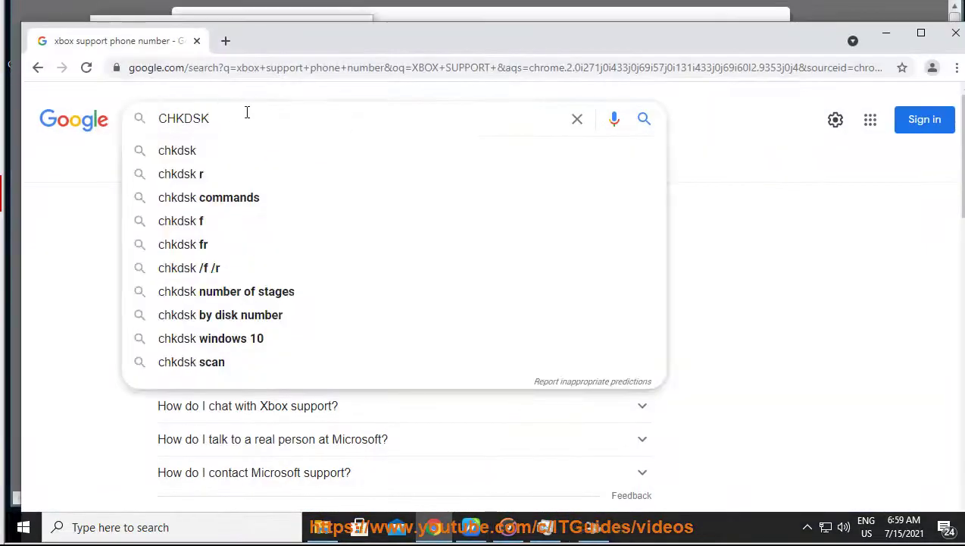
click(253, 199)
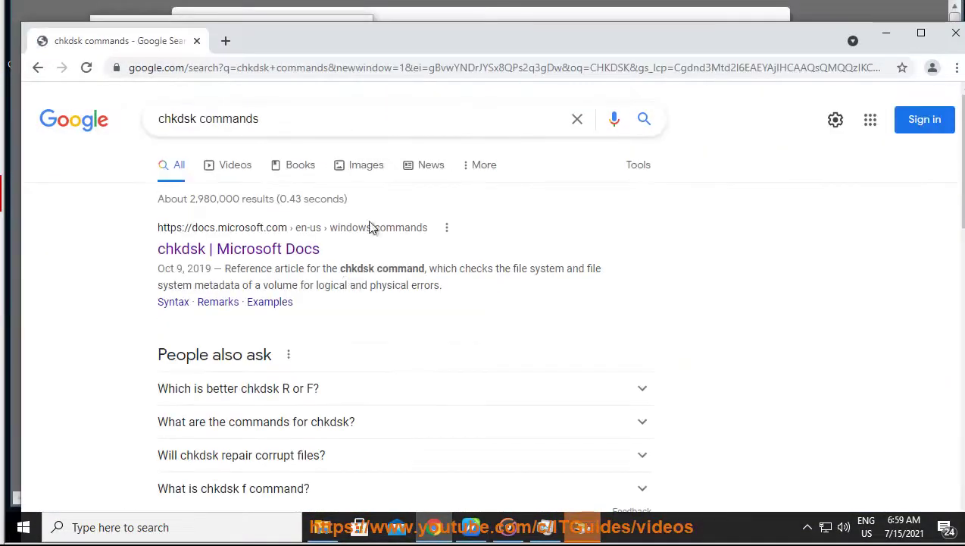
Expand the chkdsk command answers and copy the 'chkdsk /f:' text.
scroll(345, 280, down, 2)
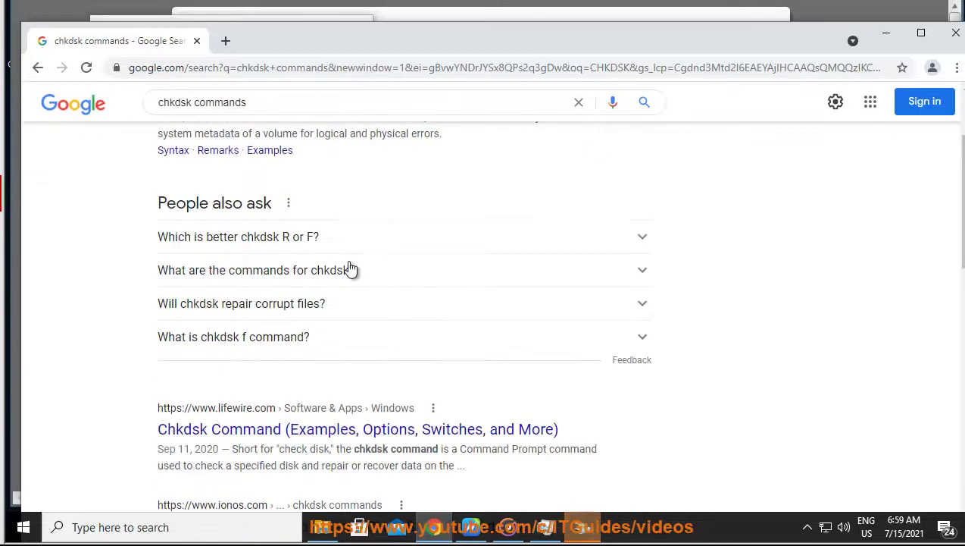
click(355, 276)
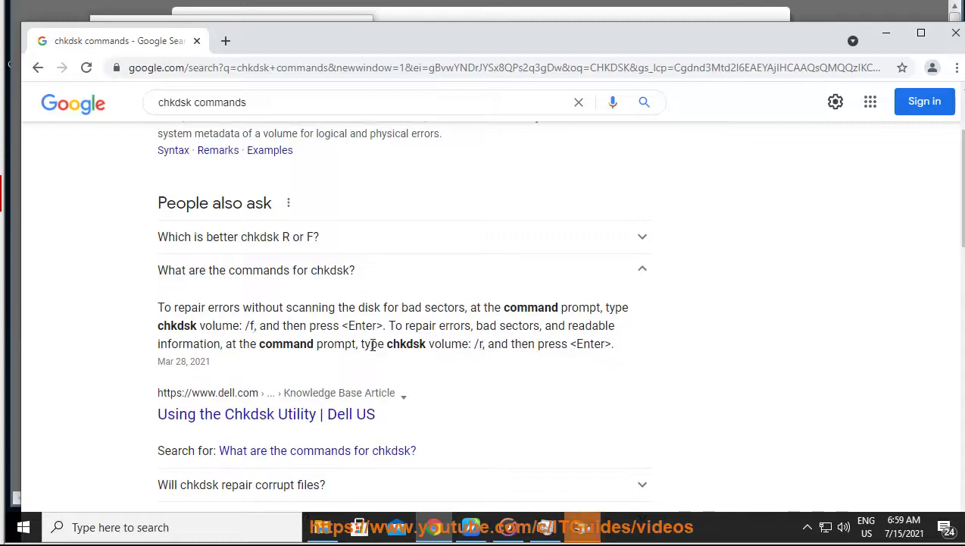
double_click(424, 341)
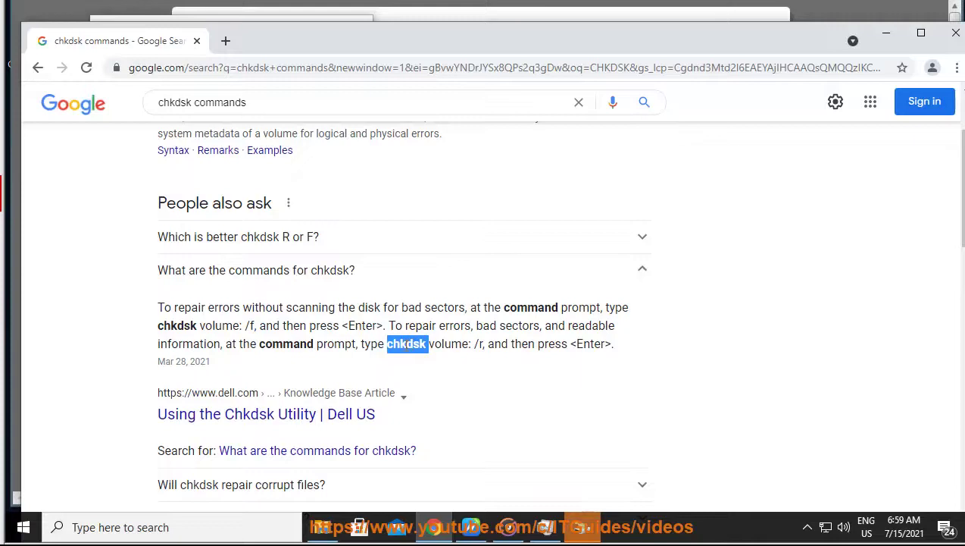
scroll(402, 354, down, 2)
click(389, 370)
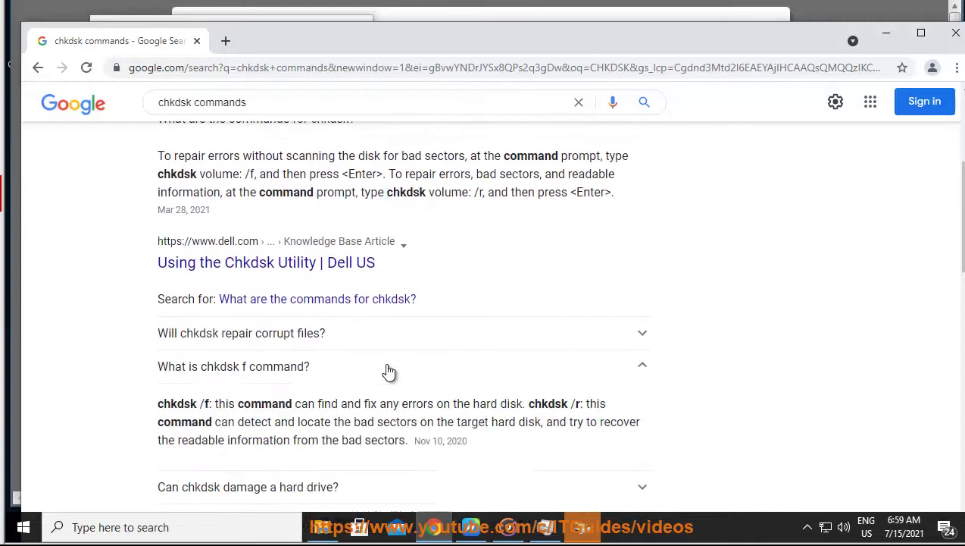
drag(180, 404, 162, 404)
click(217, 406)
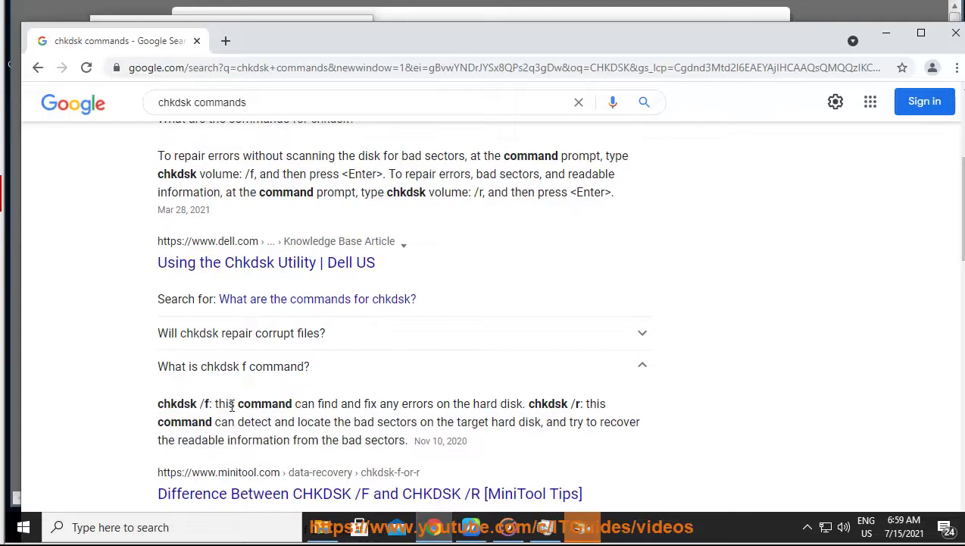
drag(211, 403, 127, 409)
right_click(203, 404)
click(212, 419)
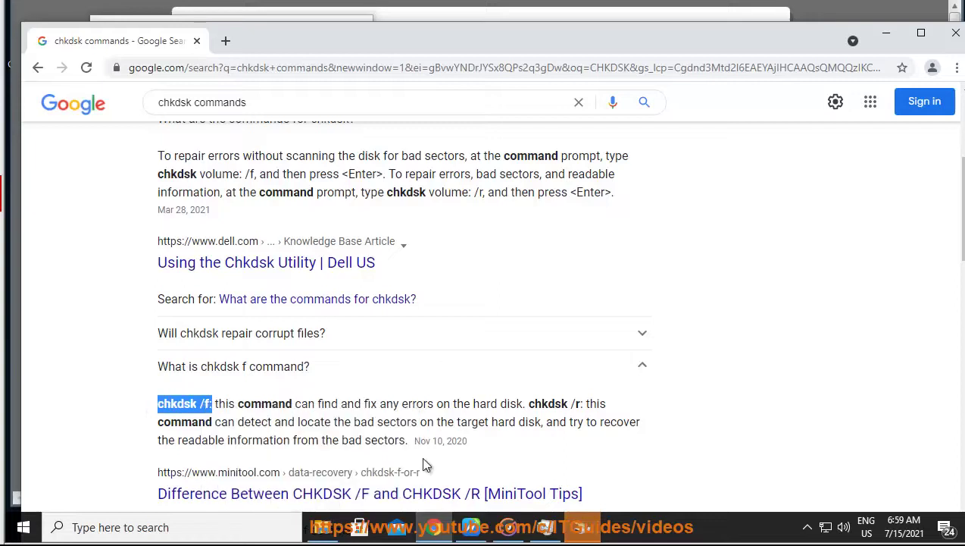
Open an administrator Command Prompt and enter chkdsk /f without the trailing colon.
click(209, 529)
text(c)
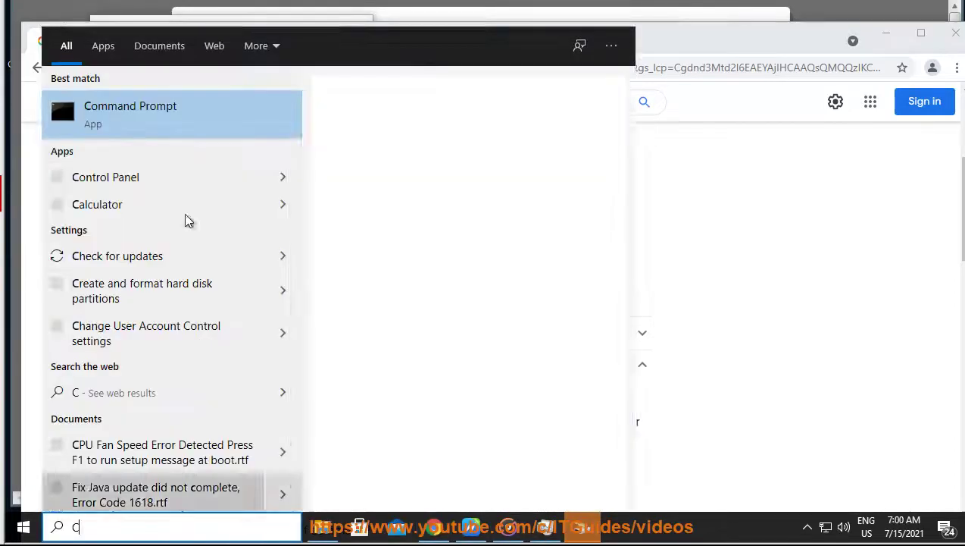
click(557, 265)
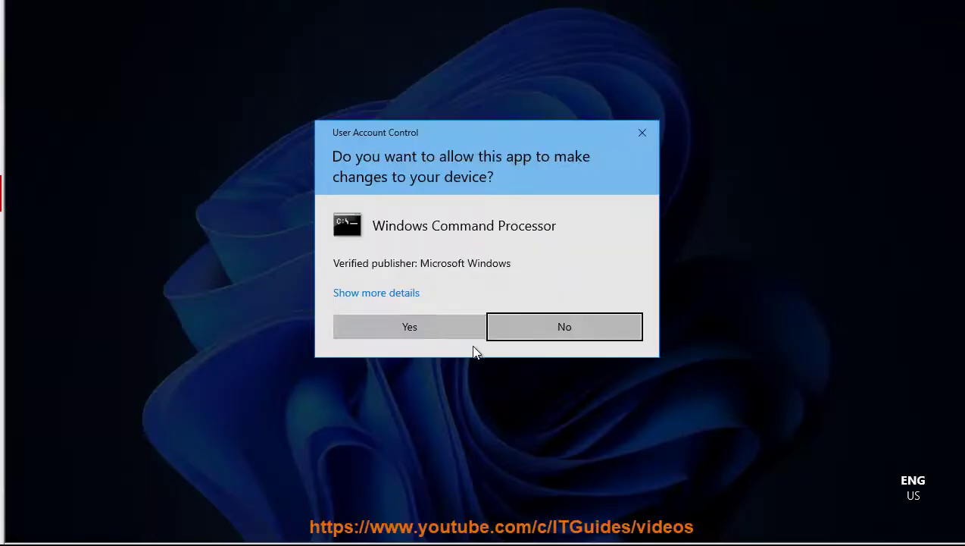
click(447, 330)
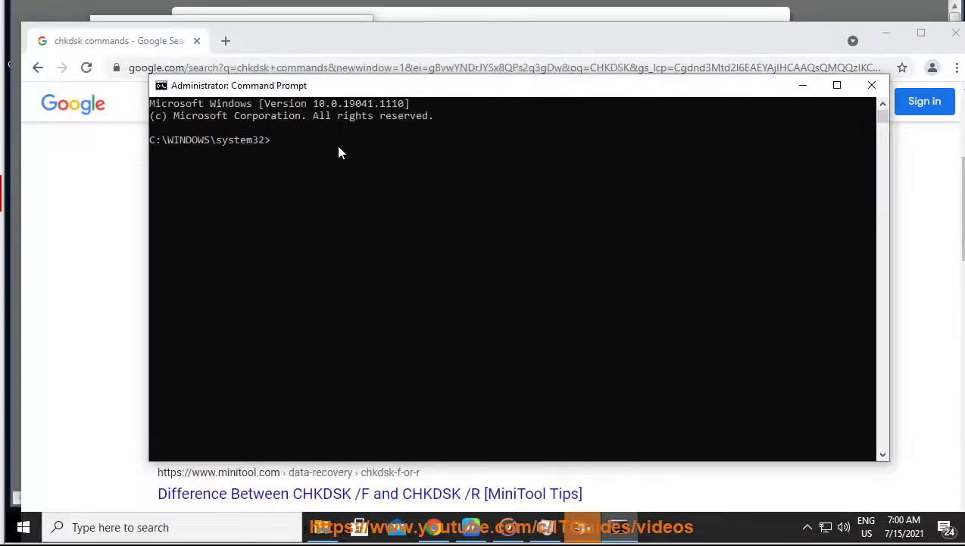
key(BackSpace)
key(BackSpace)
text(NOW PR)
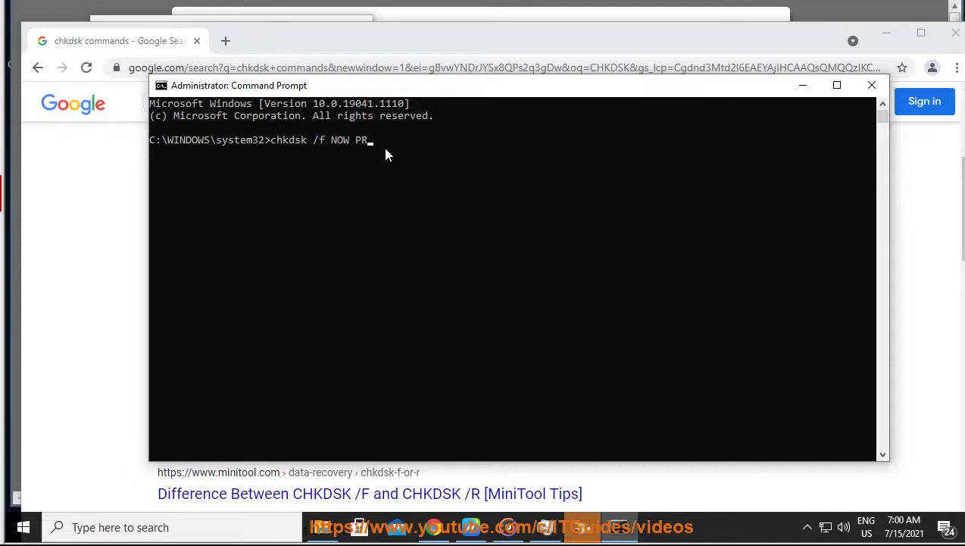
text(ESS ENTER...)
Minimize Command Prompt and Chrome and cancel Disk Cleanup.
click(803, 85)
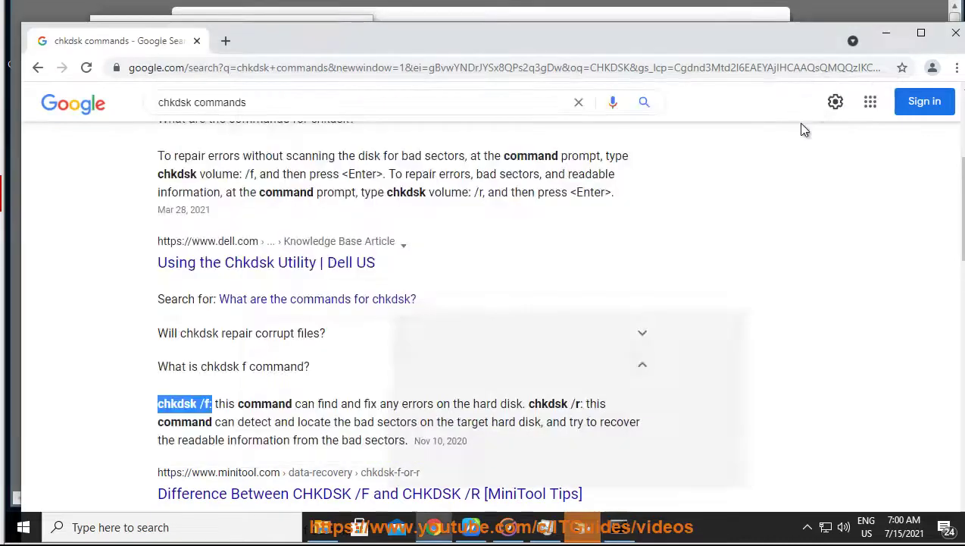
click(885, 33)
click(339, 345)
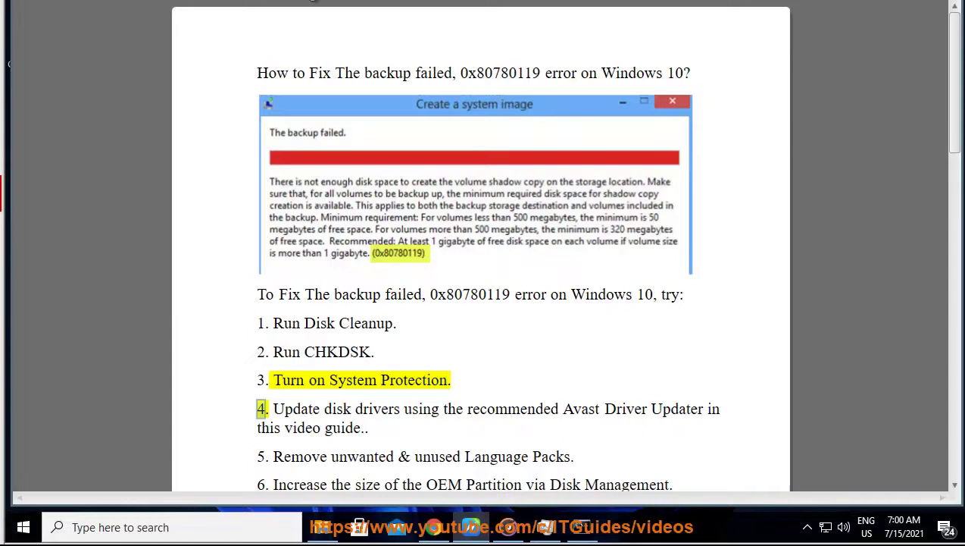
Open This PC's advanced system settings, check Performance and Startup options, then go to System Protection.
click(243, 524)
text(PC)
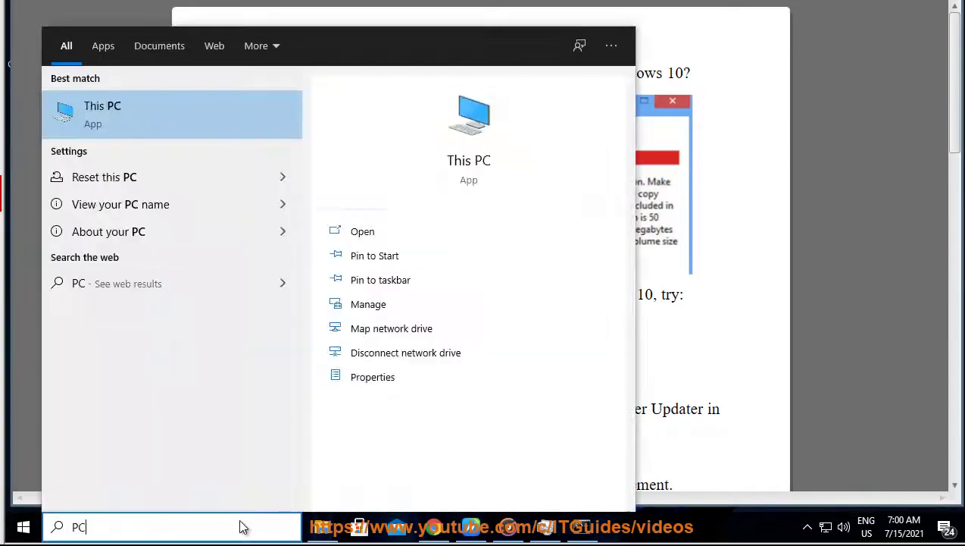
click(375, 378)
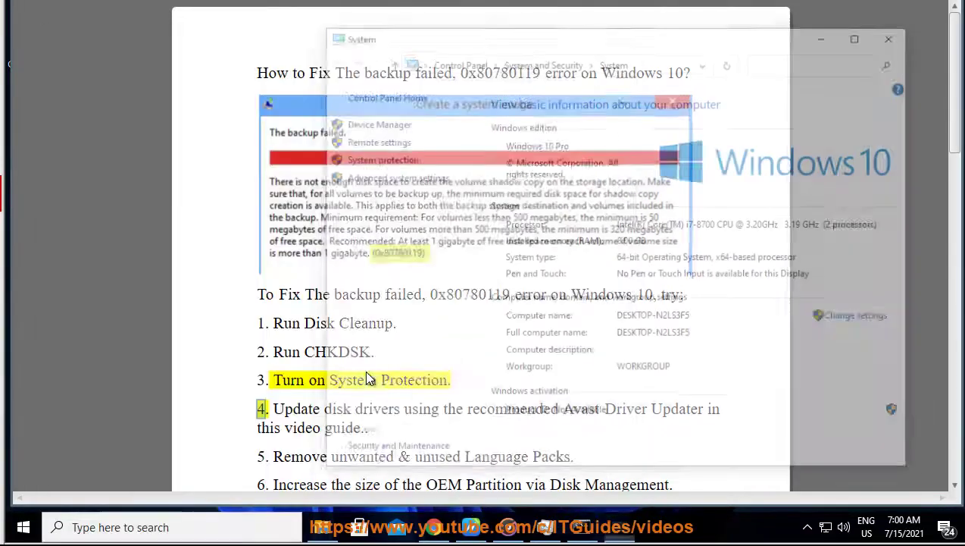
click(391, 179)
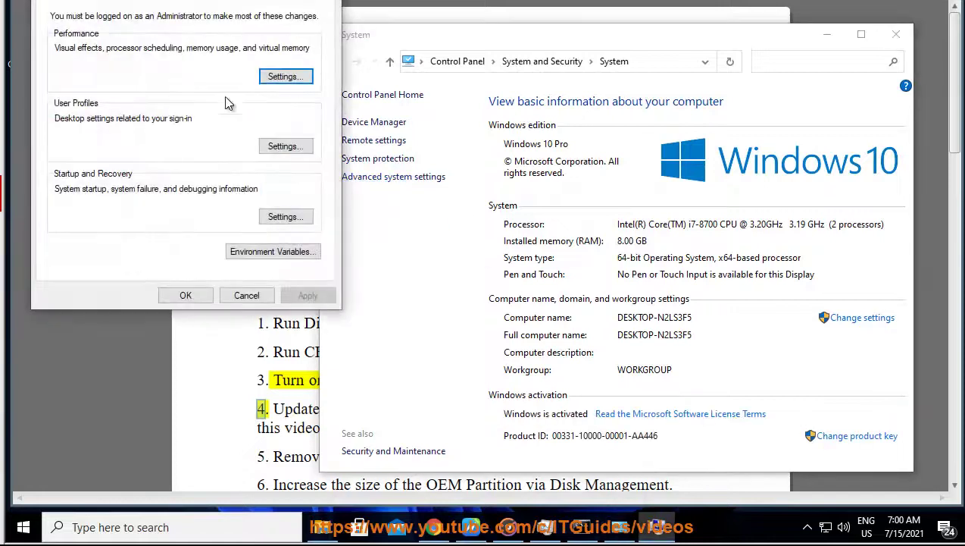
click(286, 77)
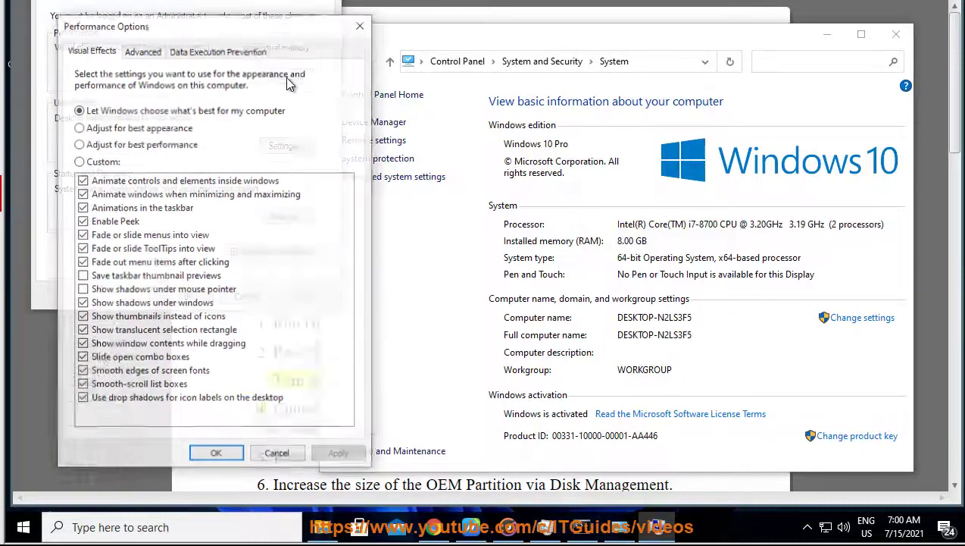
click(361, 25)
click(275, 218)
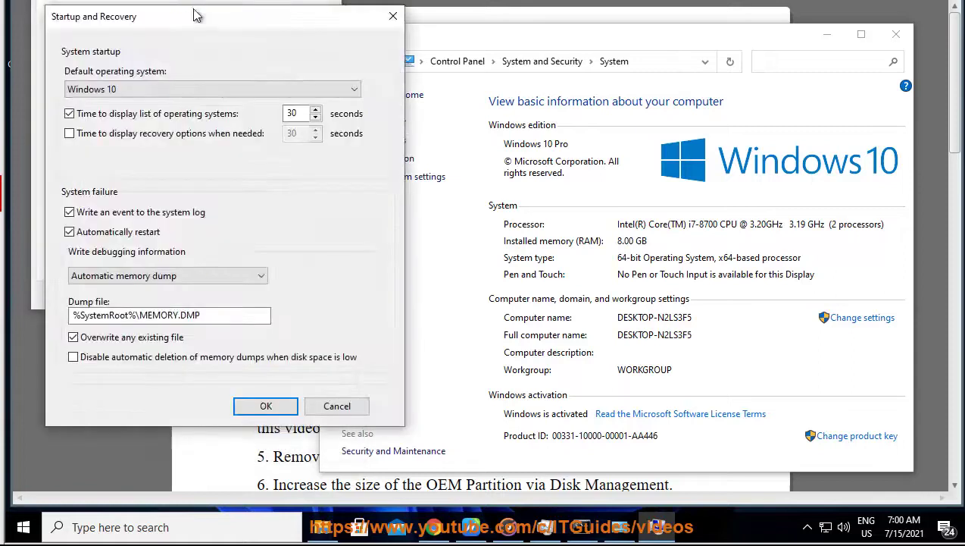
click(391, 17)
click(232, 3)
drag(227, 2, 214, 90)
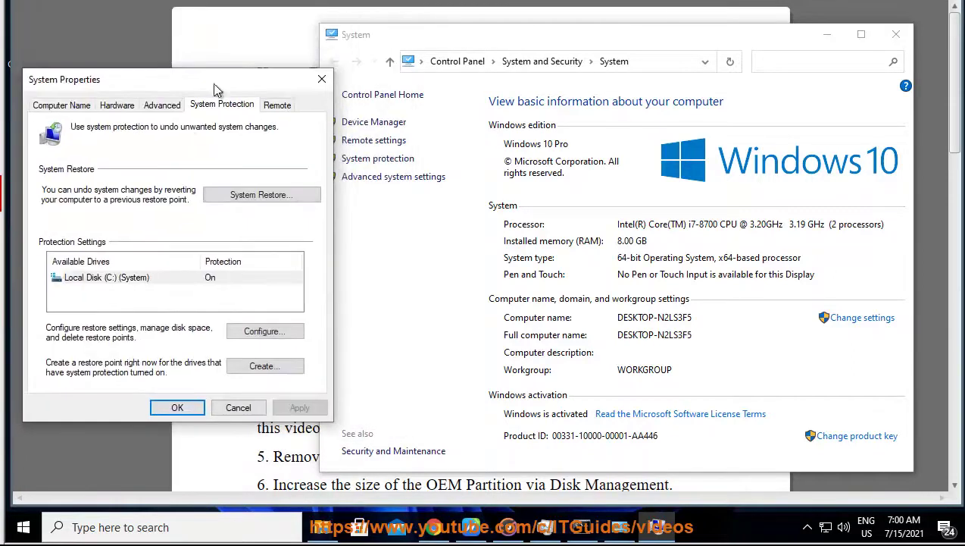
Cancel System Restore, check Turn on system protection for Local Disk (C:), then close the dialogs.
click(261, 195)
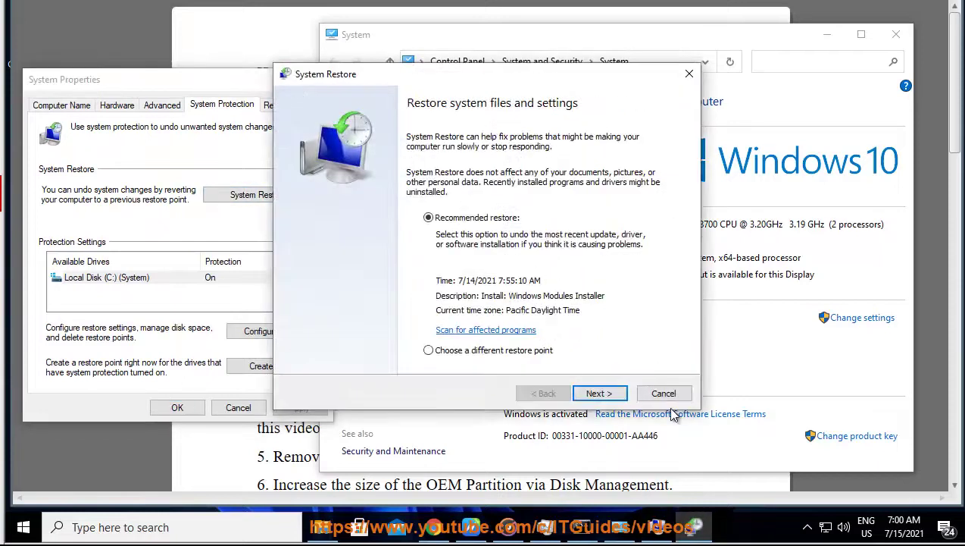
click(663, 393)
click(115, 279)
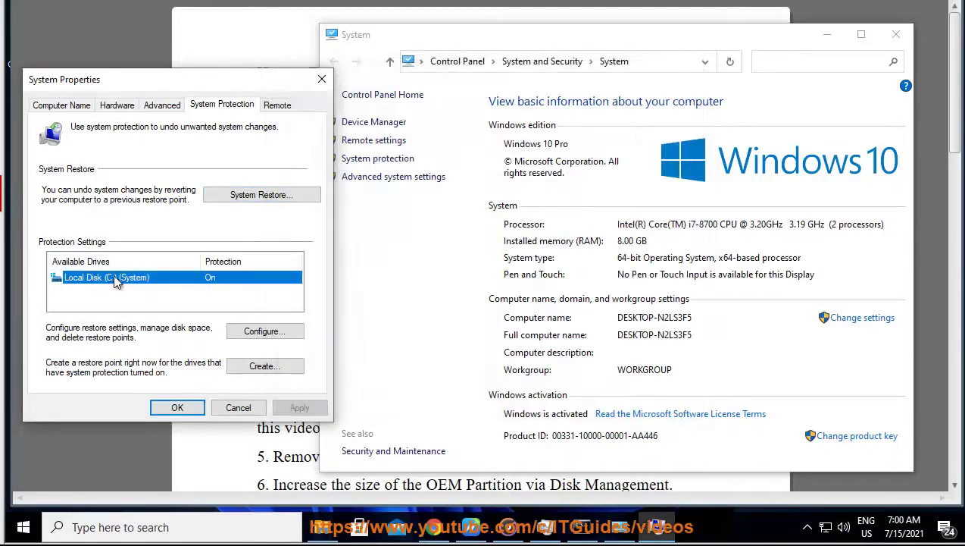
click(255, 334)
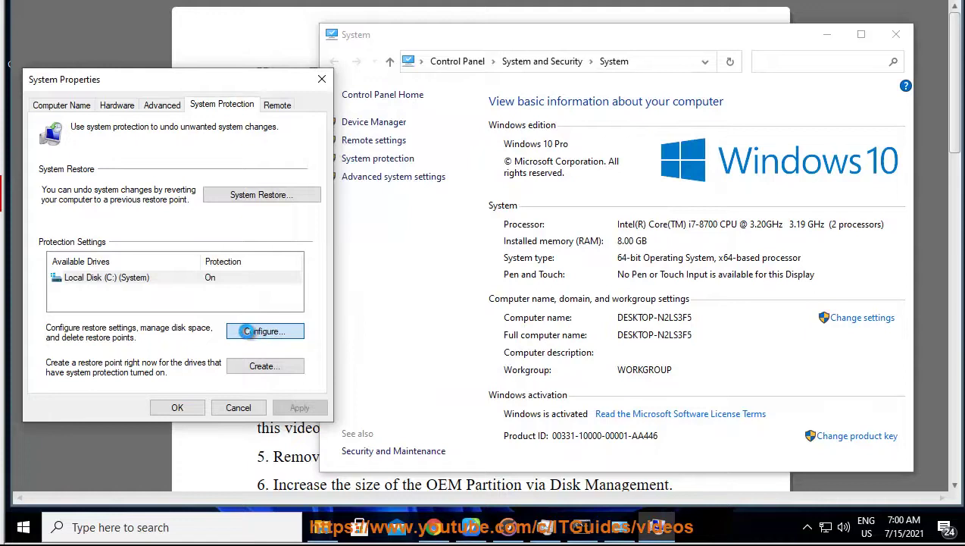
click(149, 189)
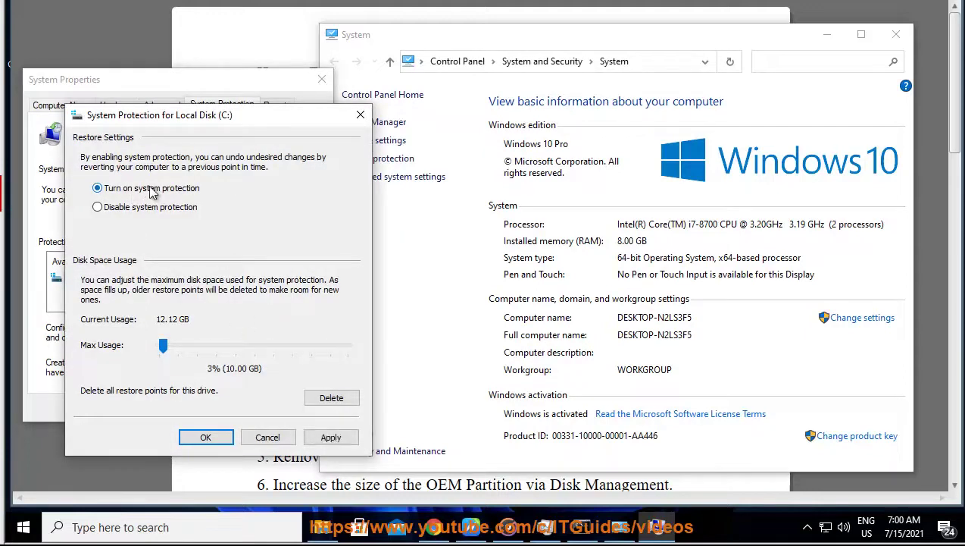
click(269, 437)
click(321, 79)
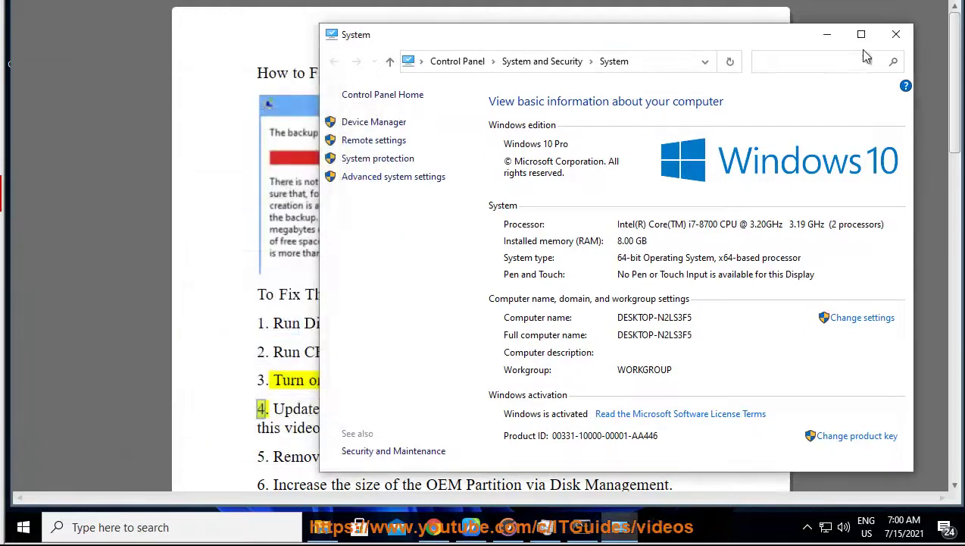
click(896, 34)
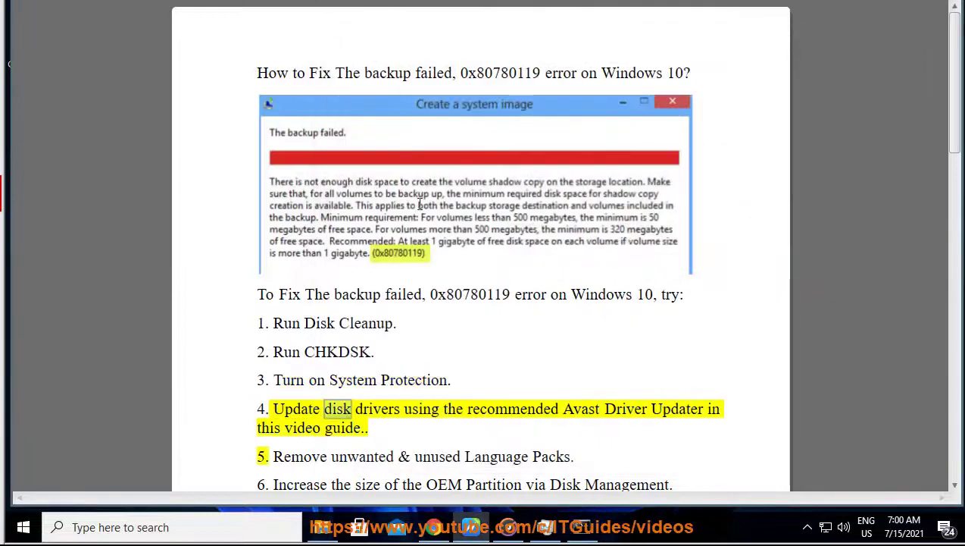
Launch Avast Driver Updater and rescan, finding 1 outdated driver.
click(169, 521)
text(A)
click(142, 108)
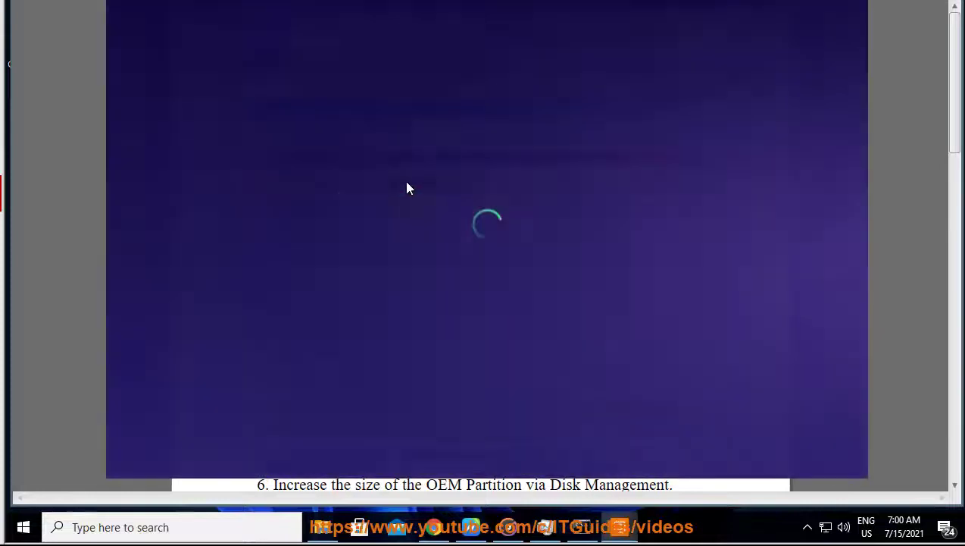
click(559, 100)
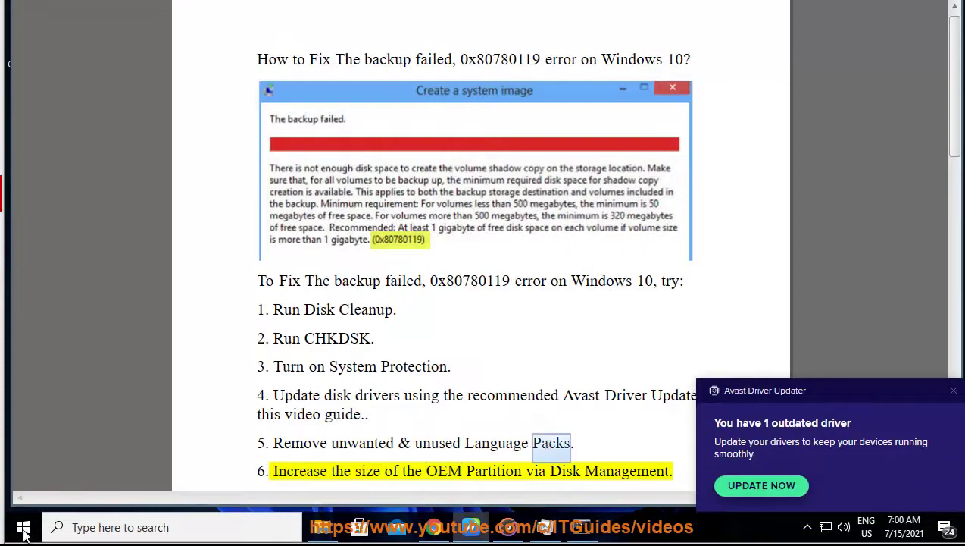
click(23, 527)
click(21, 457)
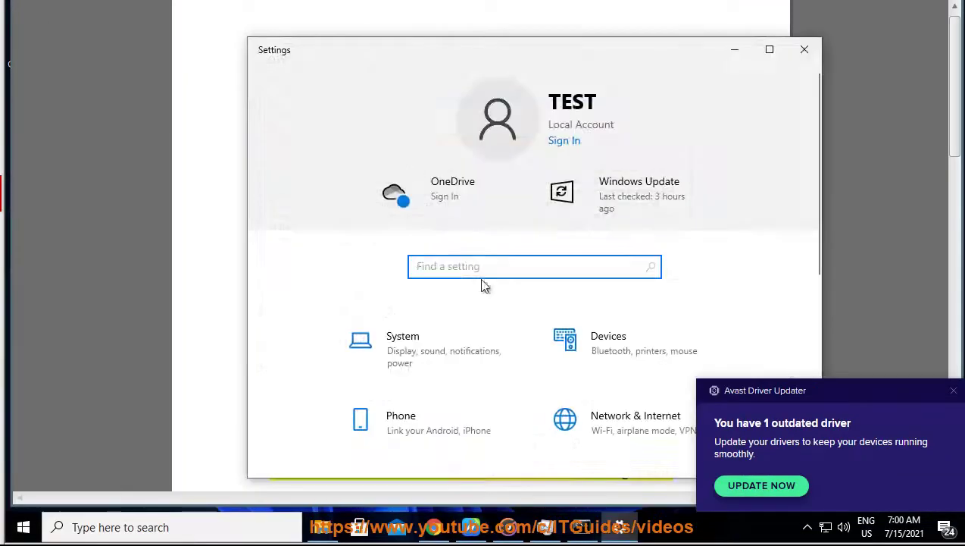
text(LANG)
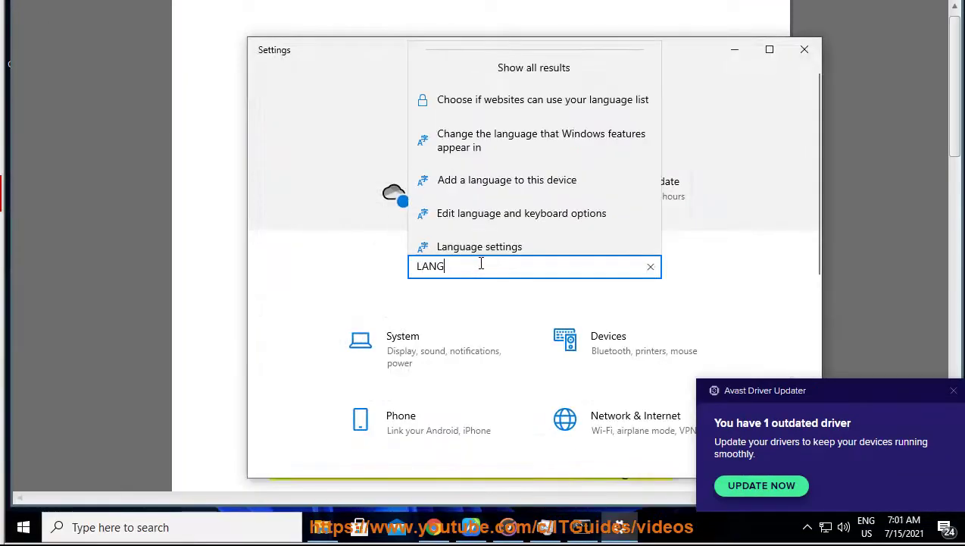
click(485, 246)
scroll(694, 231, down, 5)
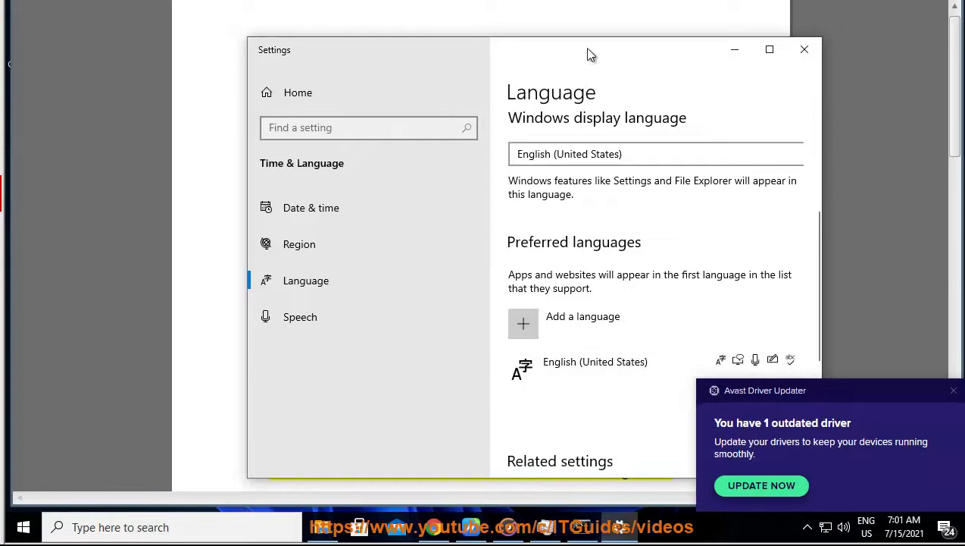
drag(588, 50, 520, 19)
click(524, 341)
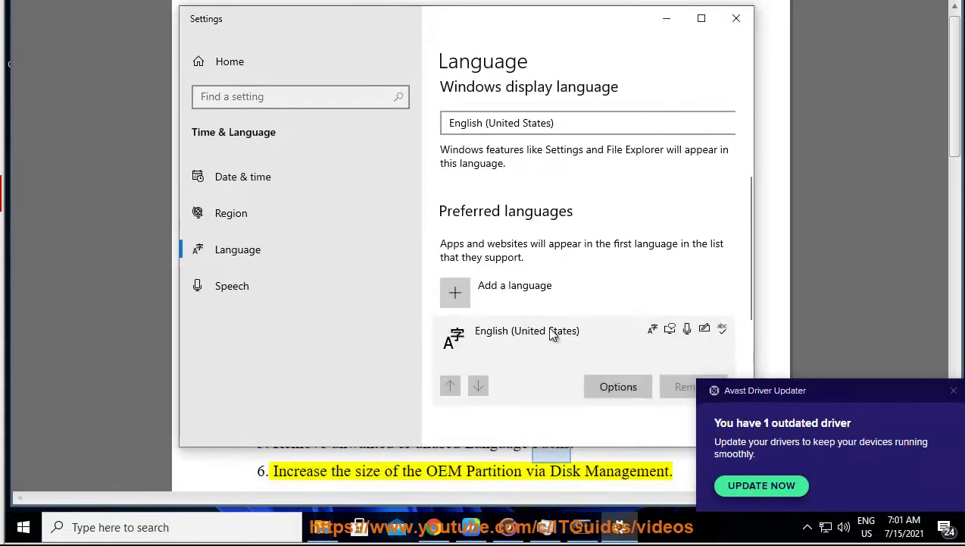
scroll(700, 282, down, 2)
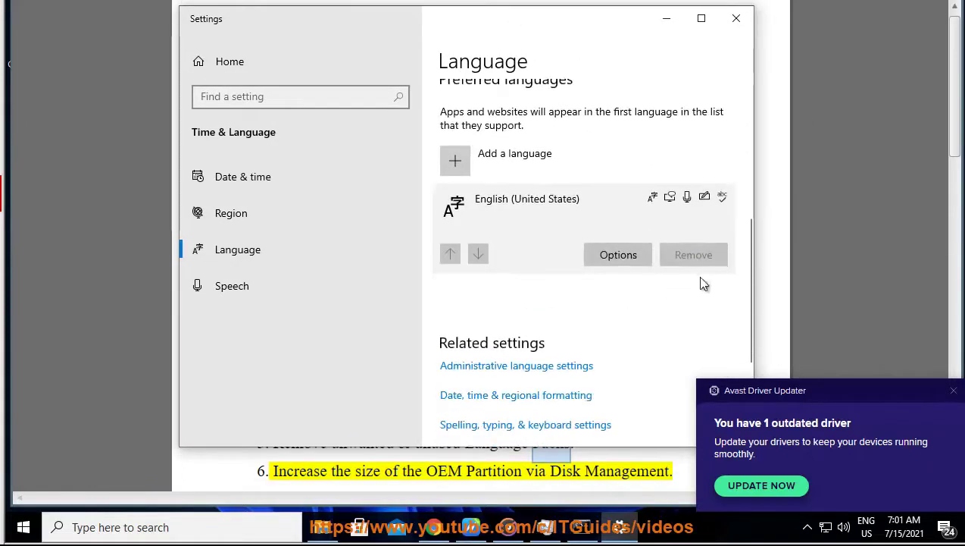
click(737, 19)
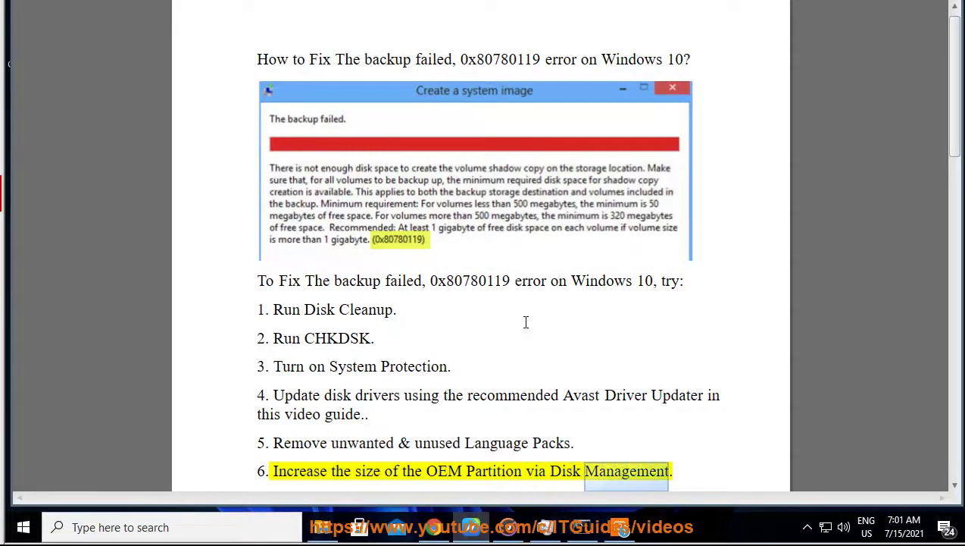
click(129, 525)
text(DISK)
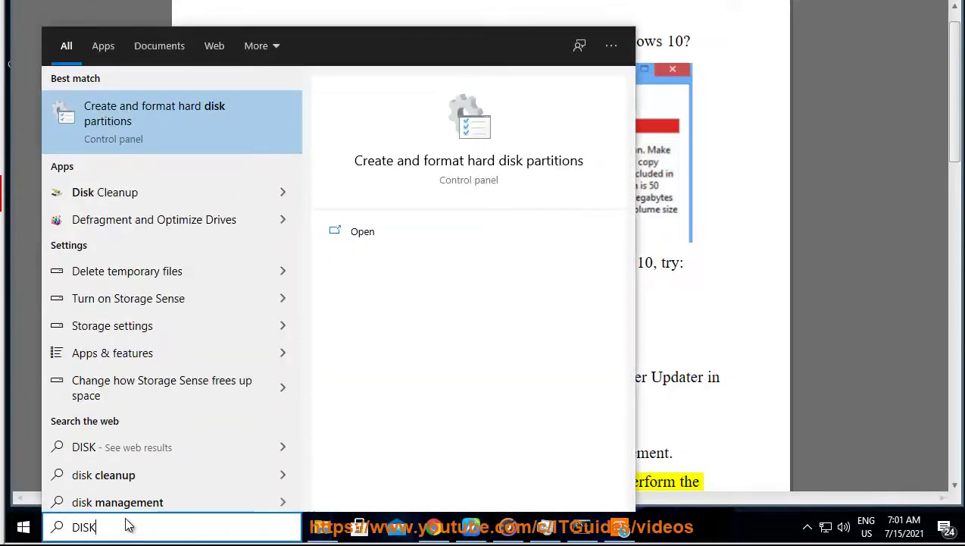
click(162, 225)
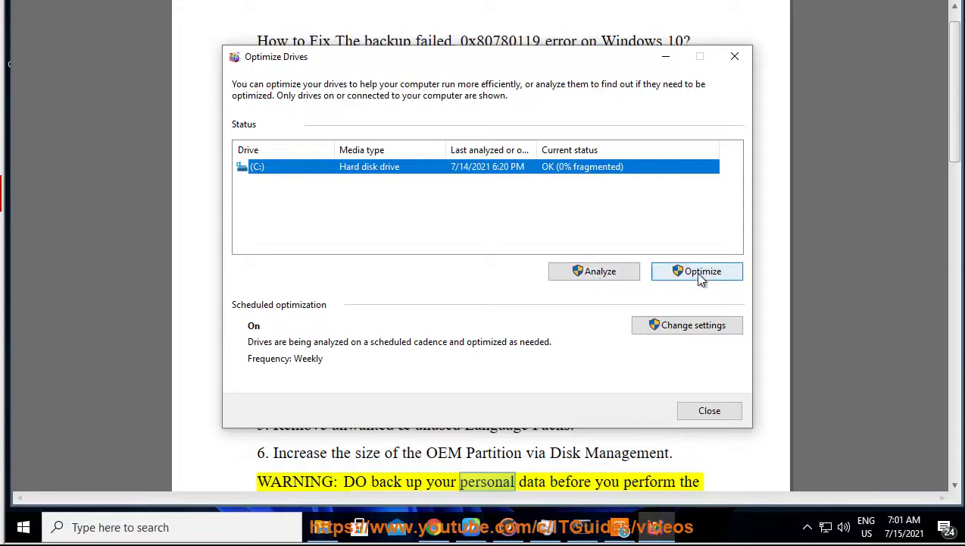
click(709, 409)
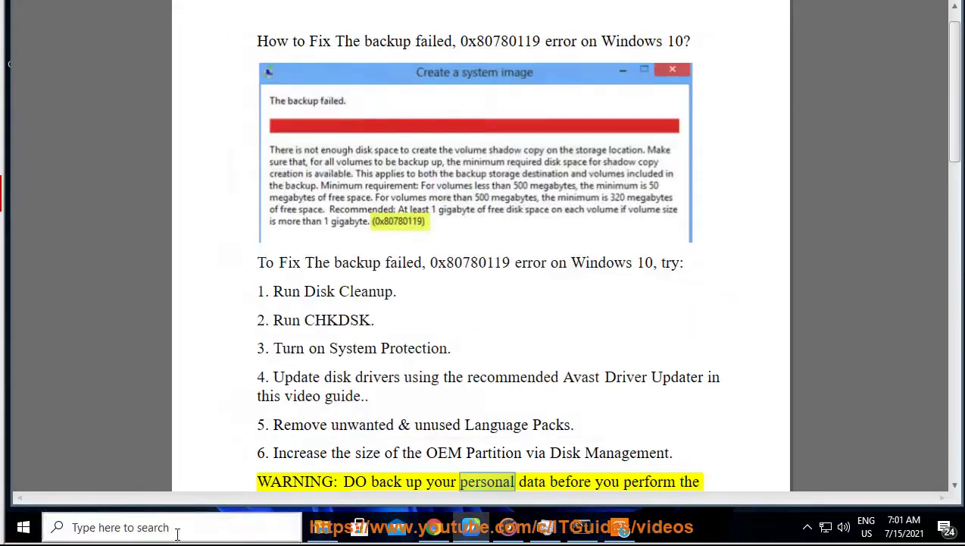
click(178, 532)
text(DISK)
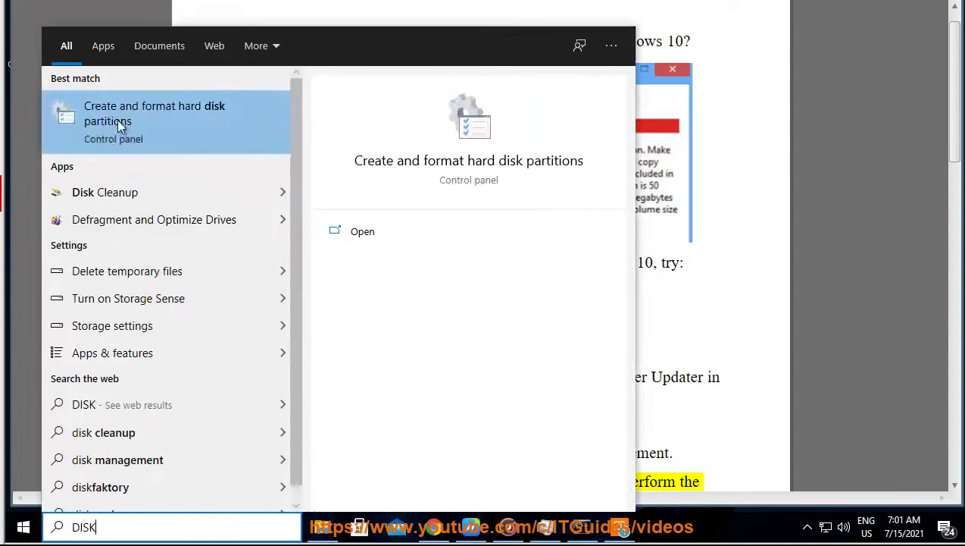
click(117, 119)
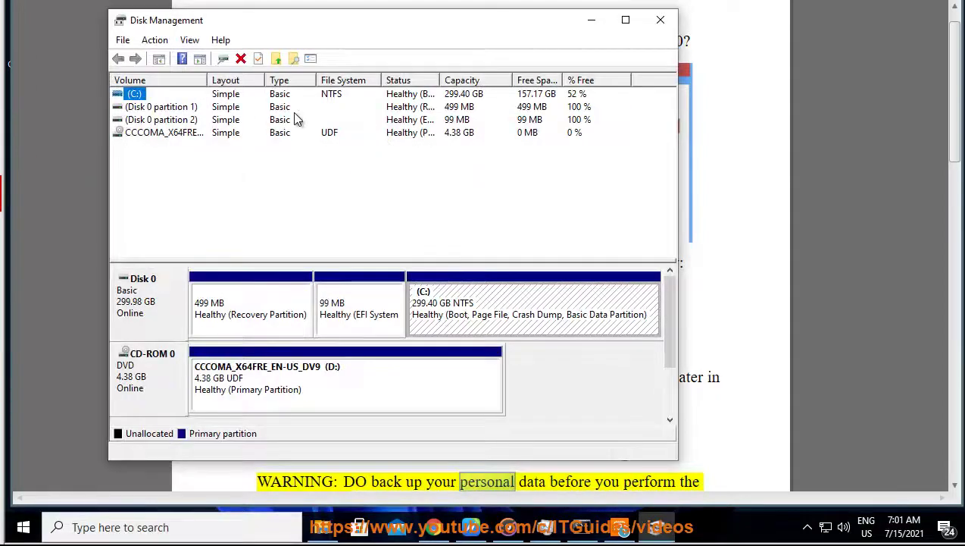
right_click(133, 94)
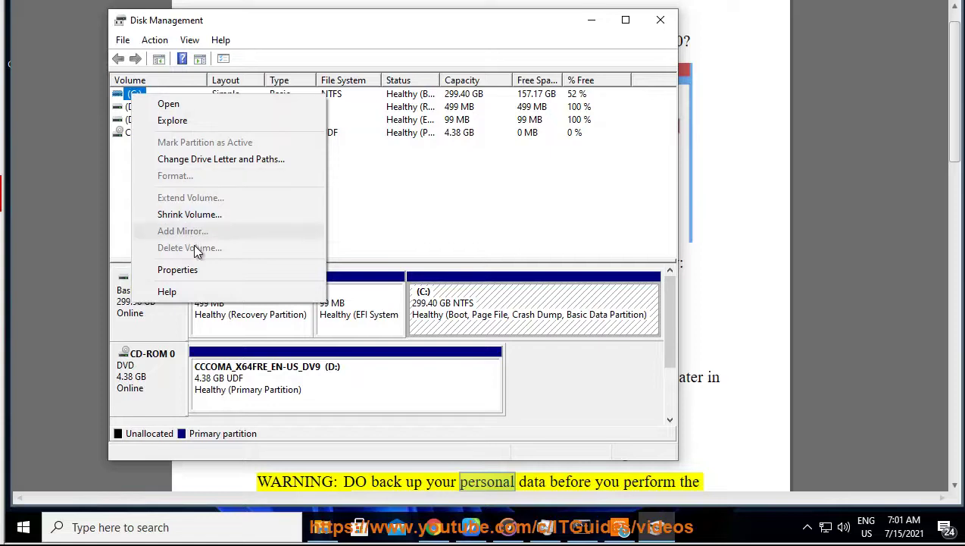
click(215, 274)
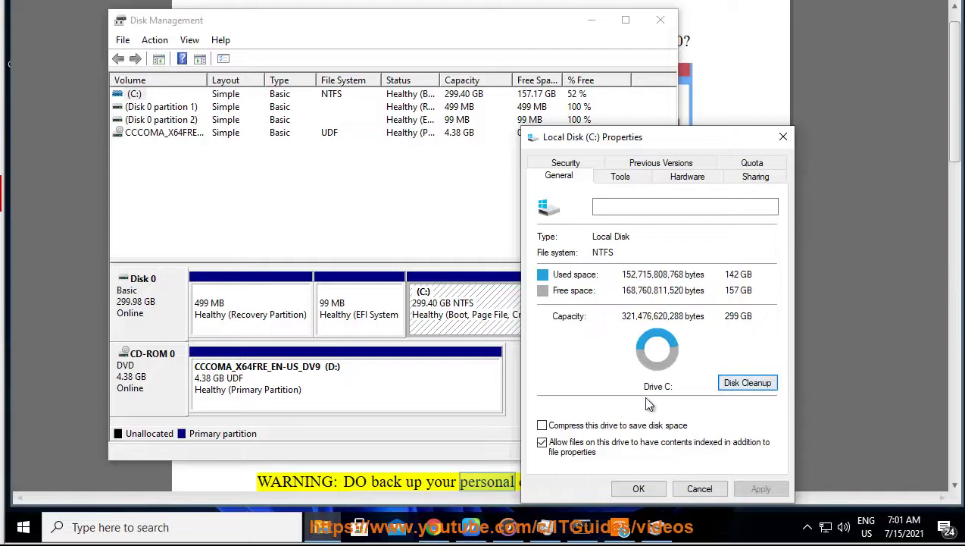
click(783, 138)
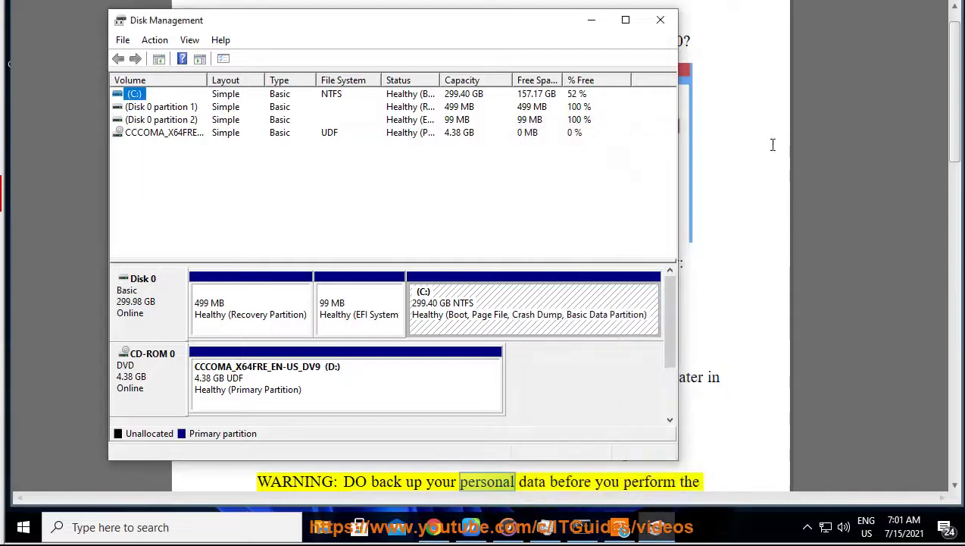
click(660, 20)
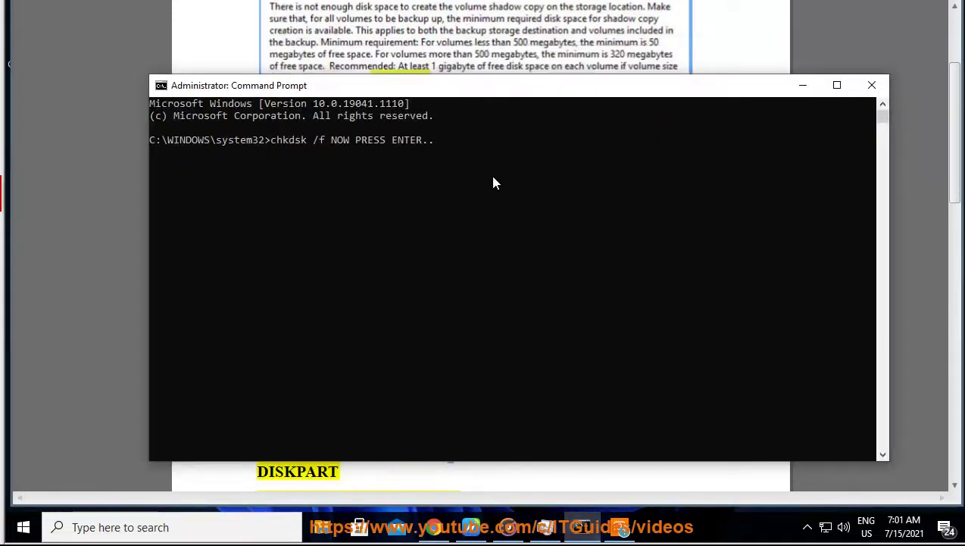
Clear the chkdsk text, close Command Prompt, show the Power options, and scroll to the USN Journal fix.
key(BackSpace)
key(BackSpace)
key(BackSpace)
key(BackSpace)
key(BackSpace)
key(BackSpace)
key(BackSpace)
key(BackSpace)
key(BackSpace)
key(BackSpace)
key(BackSpace)
key(BackSpace)
key(BackSpace)
key(BackSpace)
key(BackSpace)
key(BackSpace)
key(BackSpace)
key(BackSpace)
key(BackSpace)
key(BackSpace)
key(alt+F4)
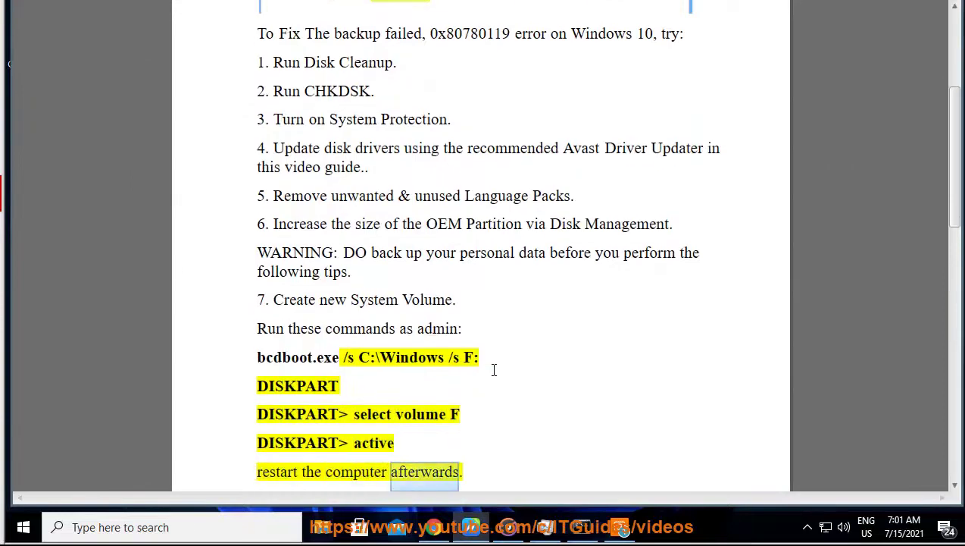
click(23, 528)
click(24, 493)
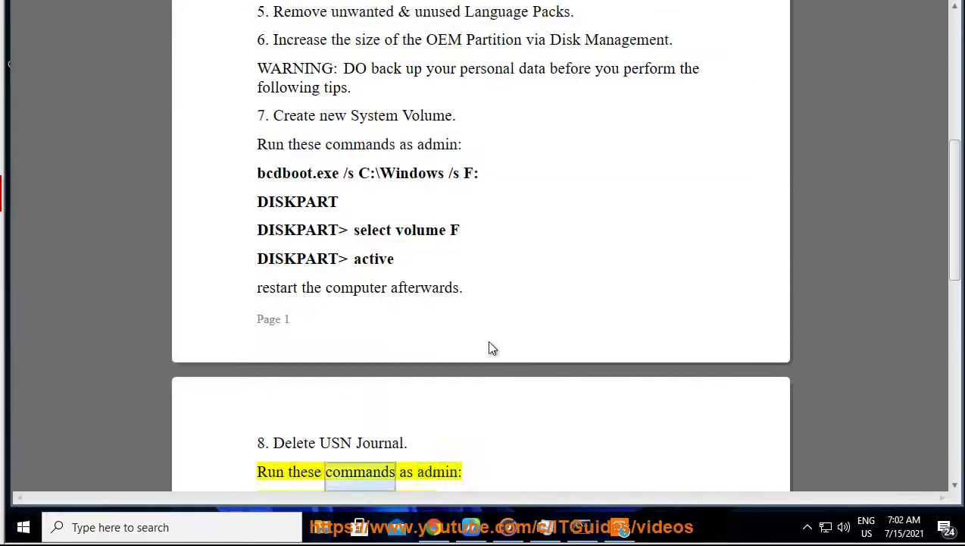
scroll(490, 346, down, 1)
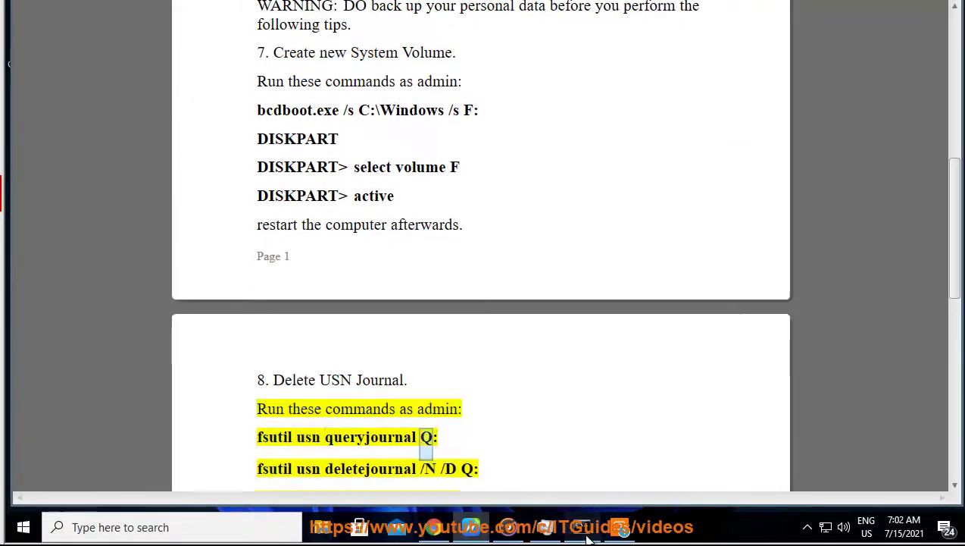